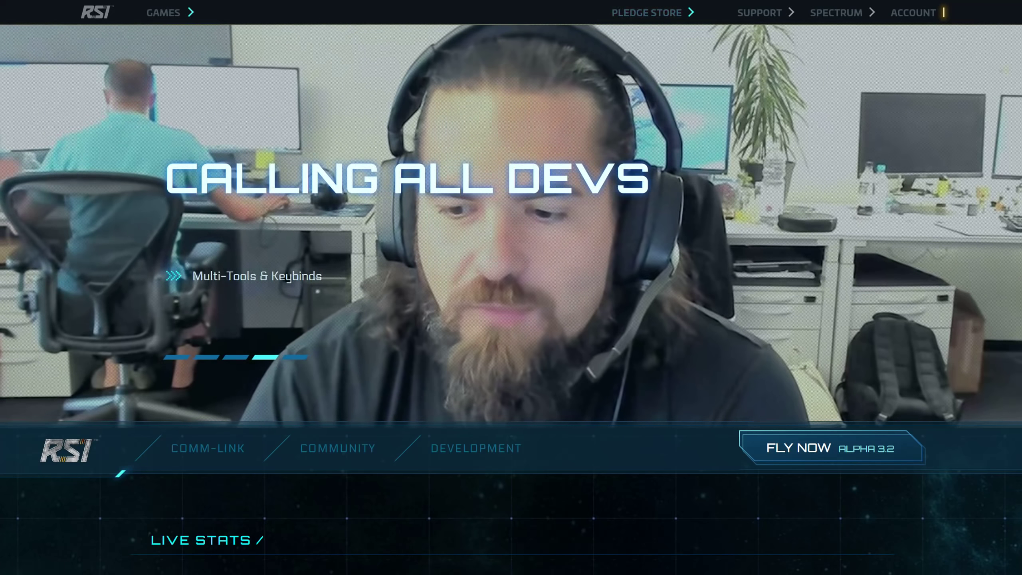
- Open the Star Citizen Alpha 3.2 game package page from the home page and look over the starter packs
scroll(290, 205, down, 2)
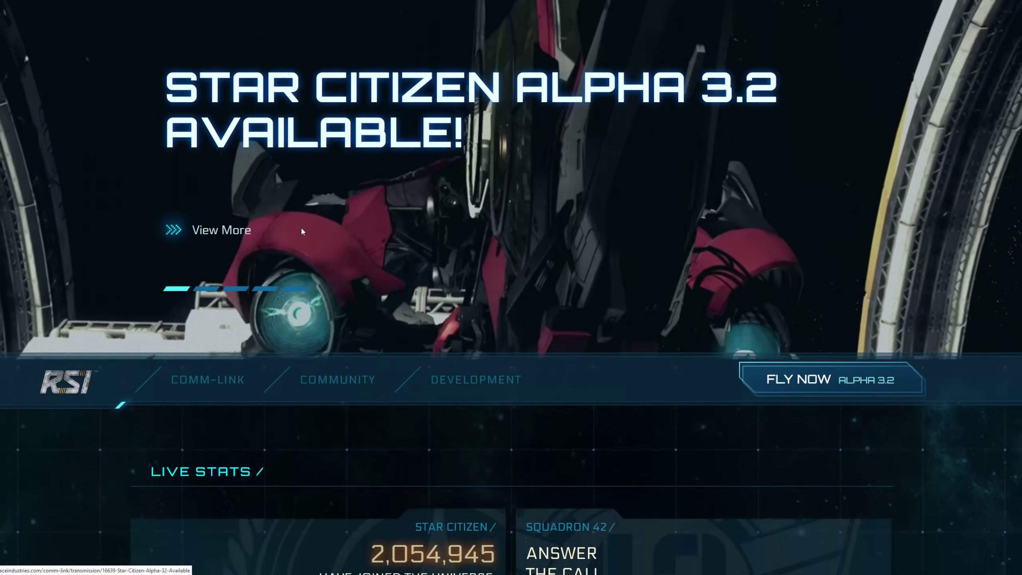
scroll(332, 219, up, 2)
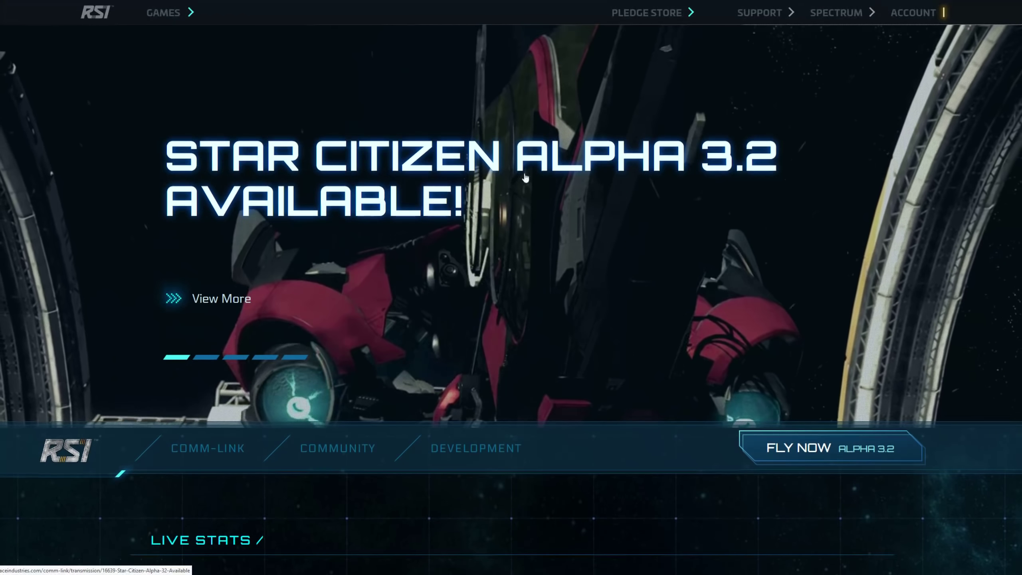
click(769, 448)
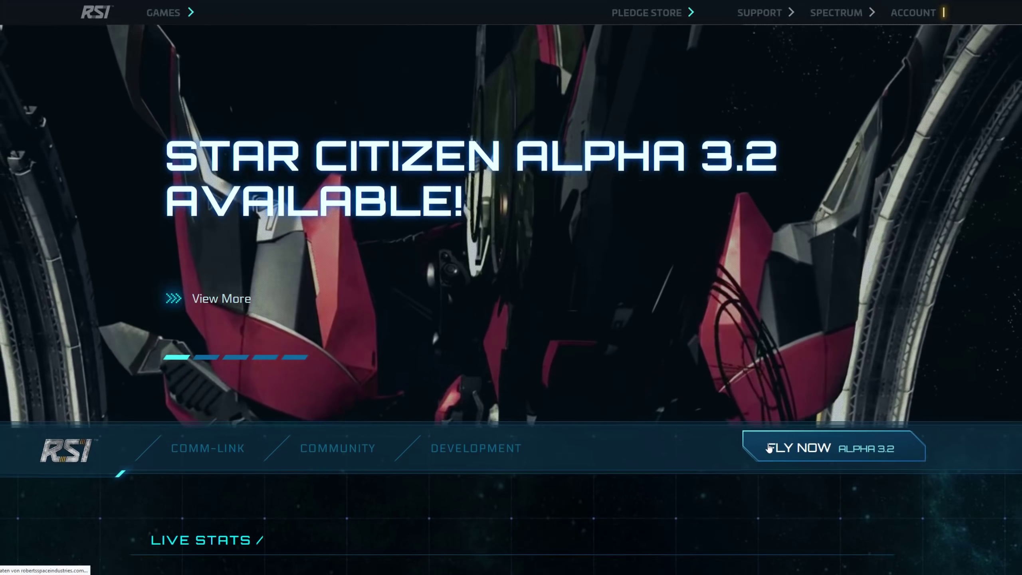
scroll(709, 408, down, 5)
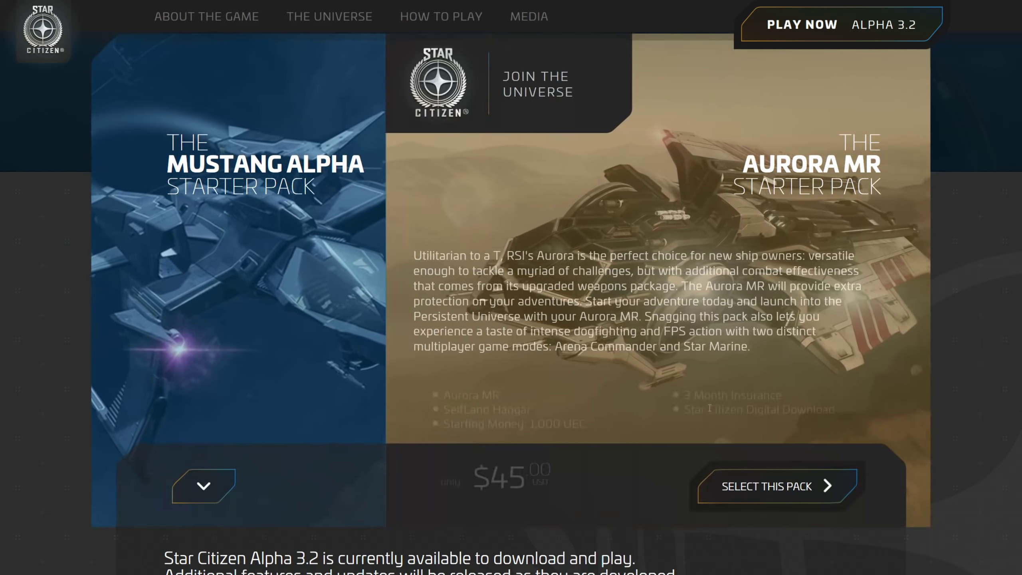
scroll(709, 408, up, 5)
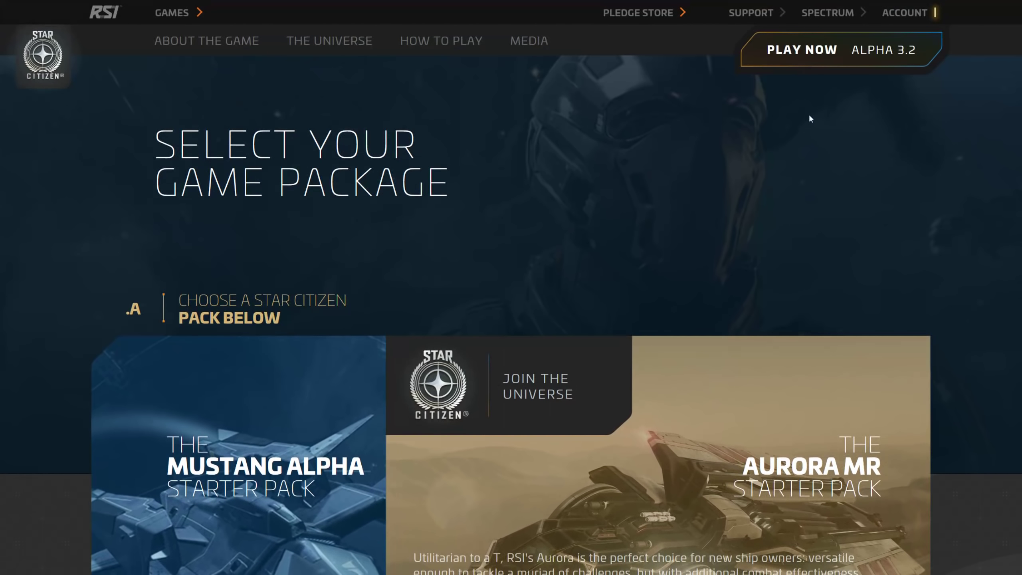
- Open the Game Packages category of the pledge store and look through the packages on offer
click(640, 16)
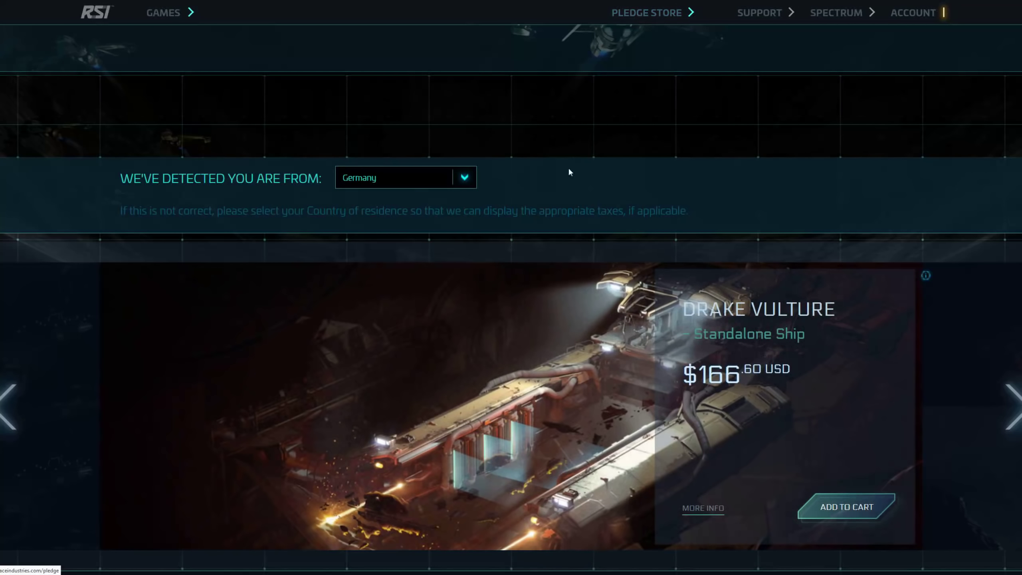
scroll(565, 195, down, 5)
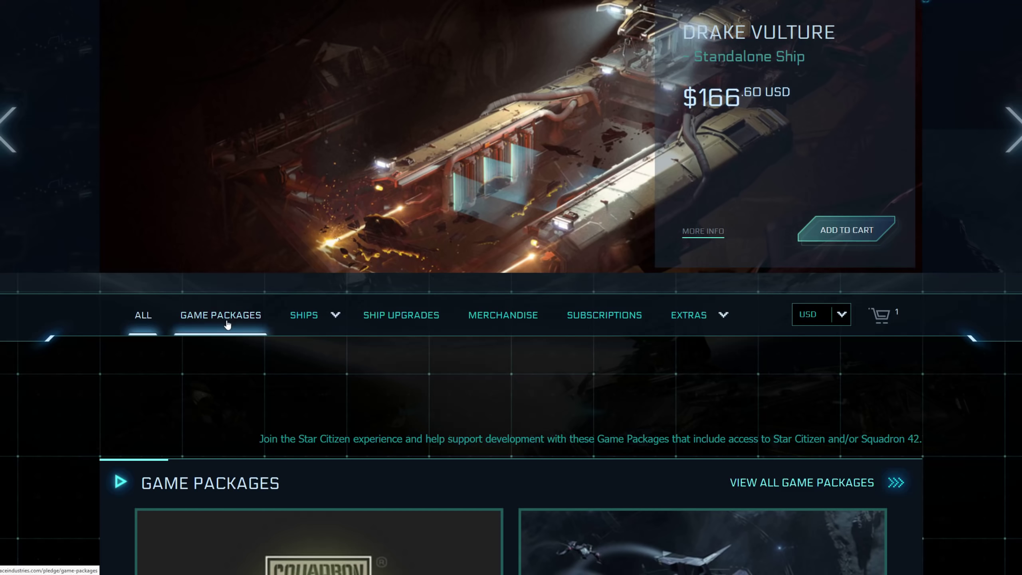
click(227, 315)
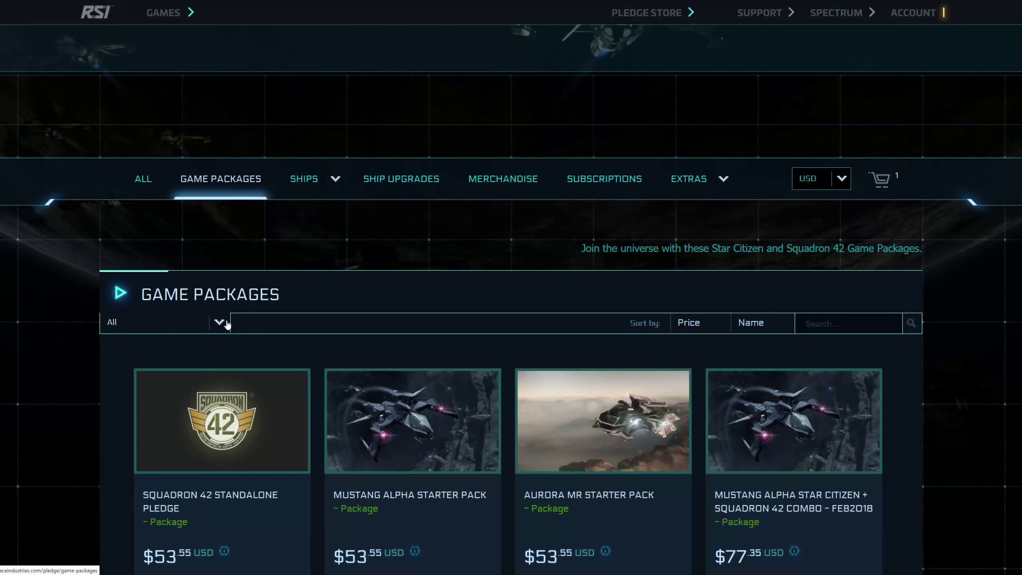
scroll(488, 268, down, 12)
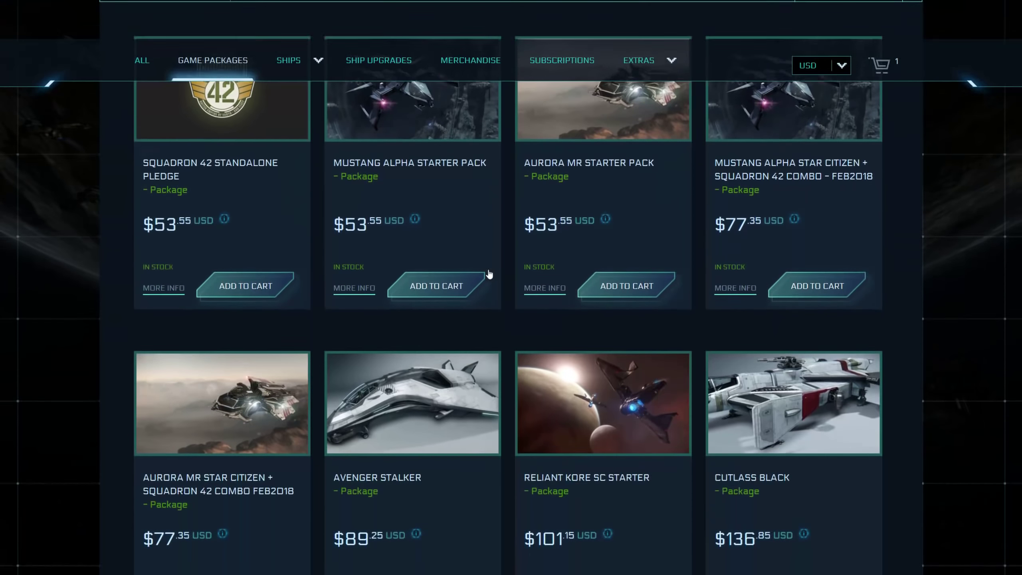
scroll(488, 274, down, 4)
scroll(489, 274, up, 12)
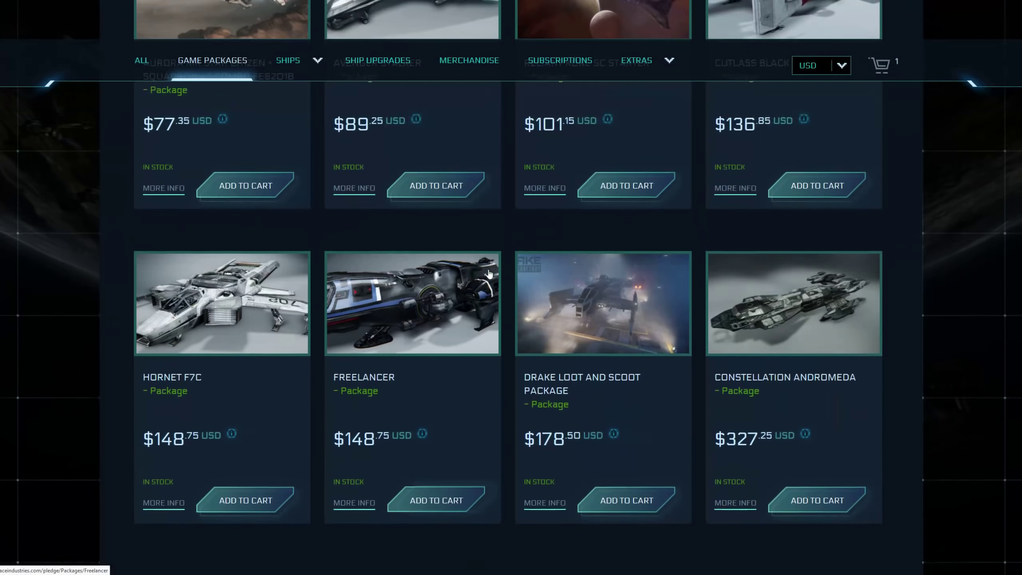
scroll(489, 274, up, 2)
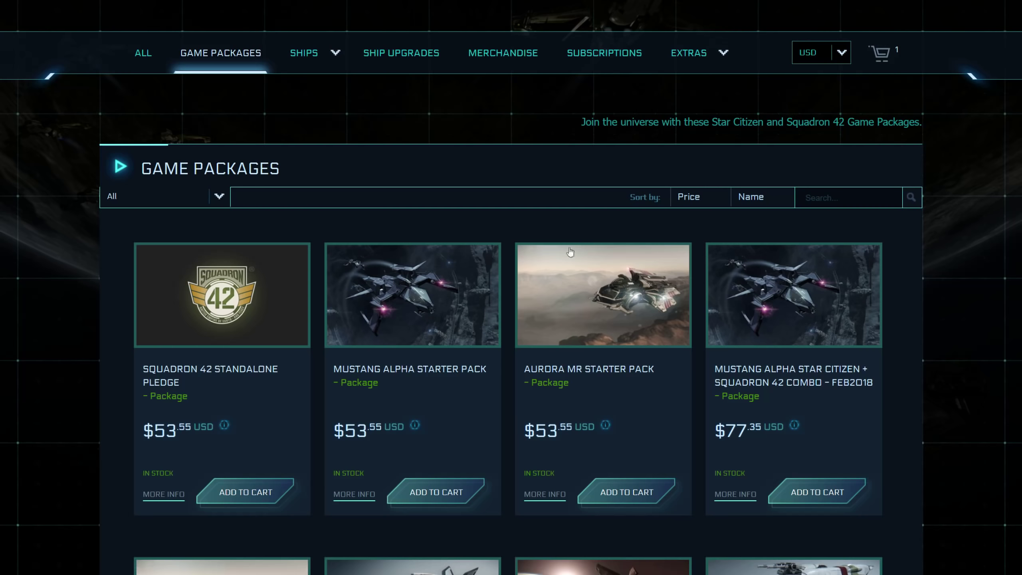
scroll(497, 317, down, 2)
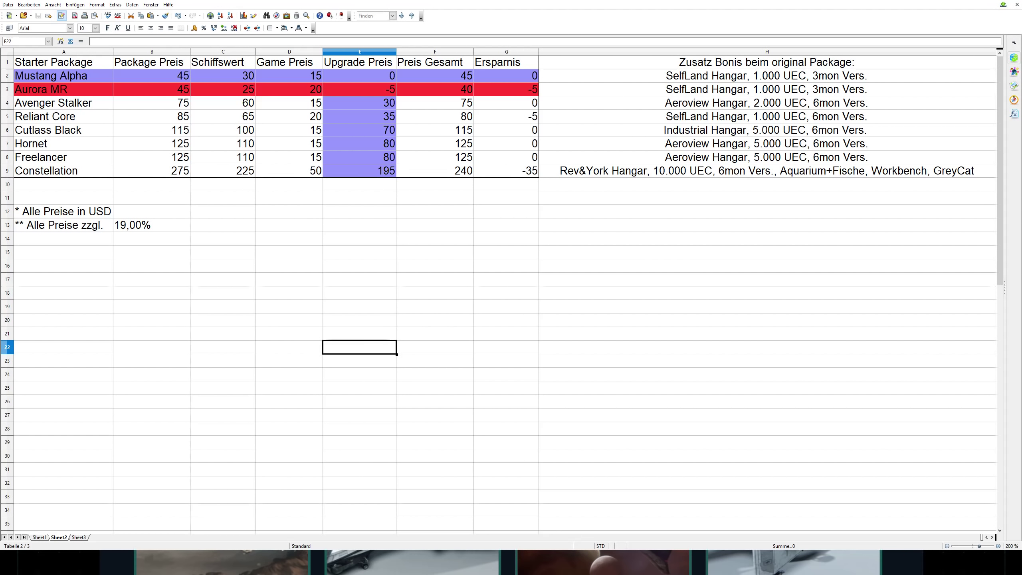
- Switch to the price comparison spreadsheet and highlight the package names from Mustang Alpha to Constellation (A2:A9)
click(403, 367)
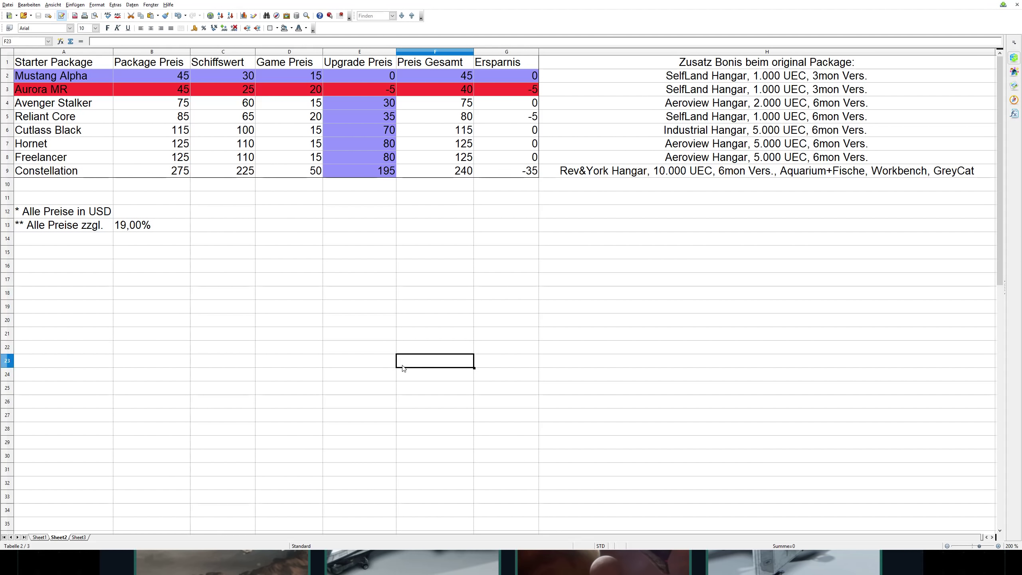
drag(49, 76, 42, 174)
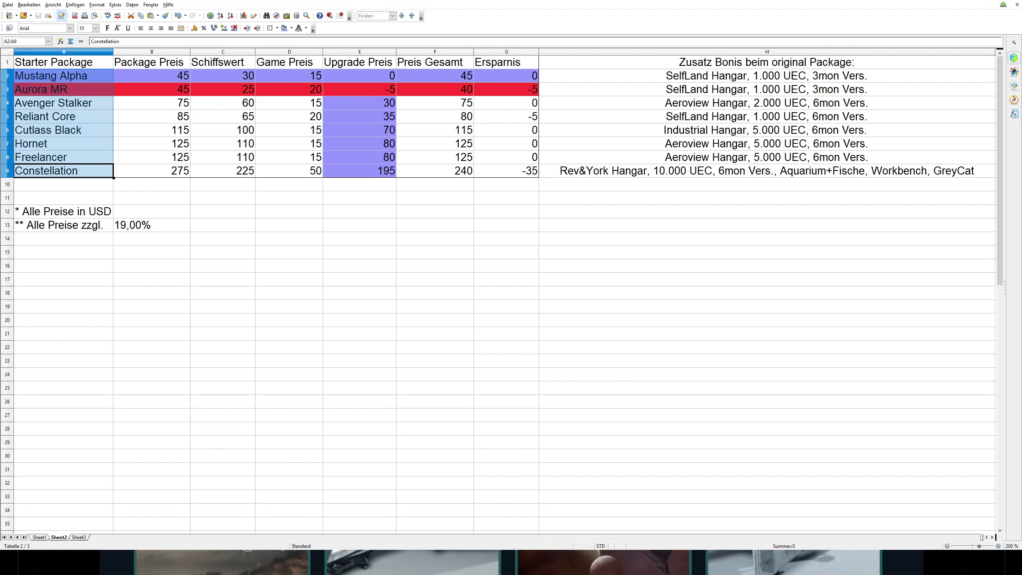
- Switch back to the store in the browser and examine the game packages and prices through to the Constellation Andromeda
key(alt+Tab)
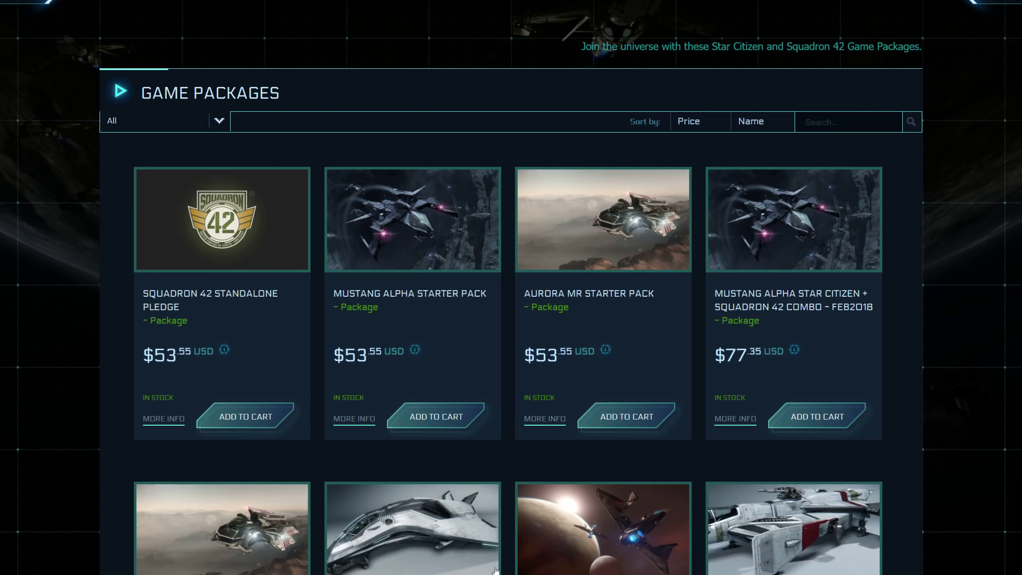
scroll(406, 220, down, 2)
scroll(429, 276, down, 2)
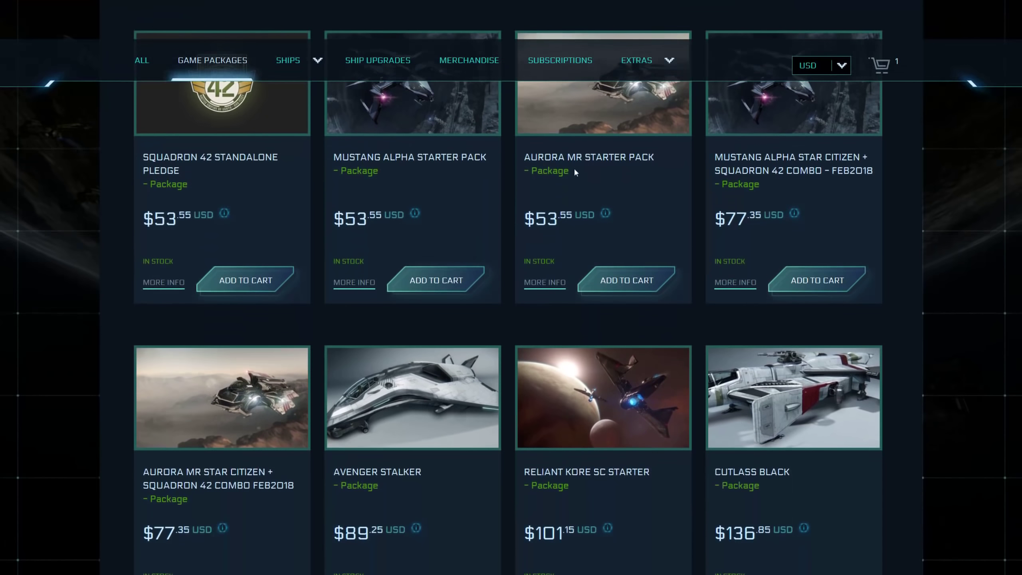
scroll(595, 137, up, 4)
scroll(593, 240, down, 6)
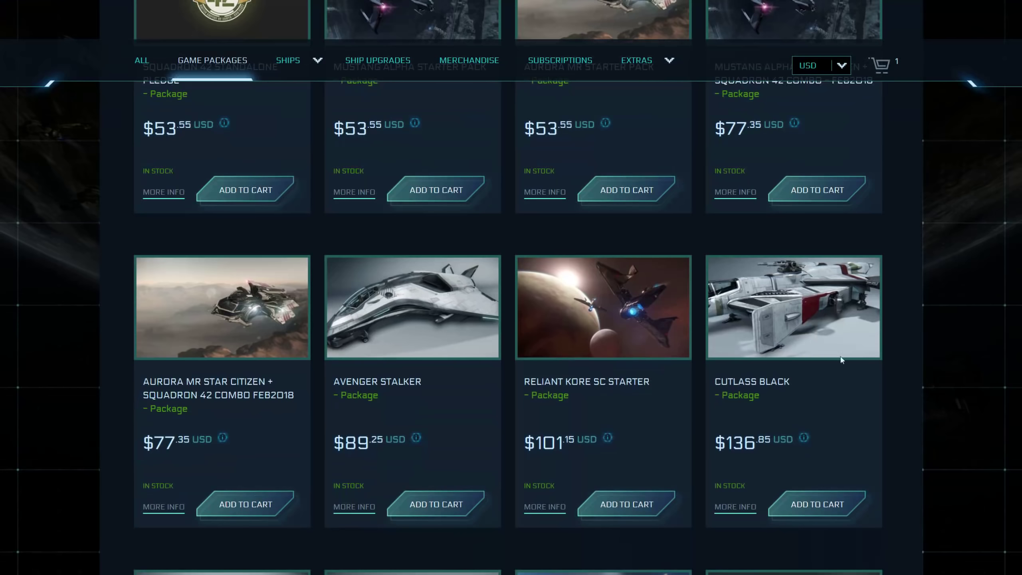
scroll(205, 413, down, 6)
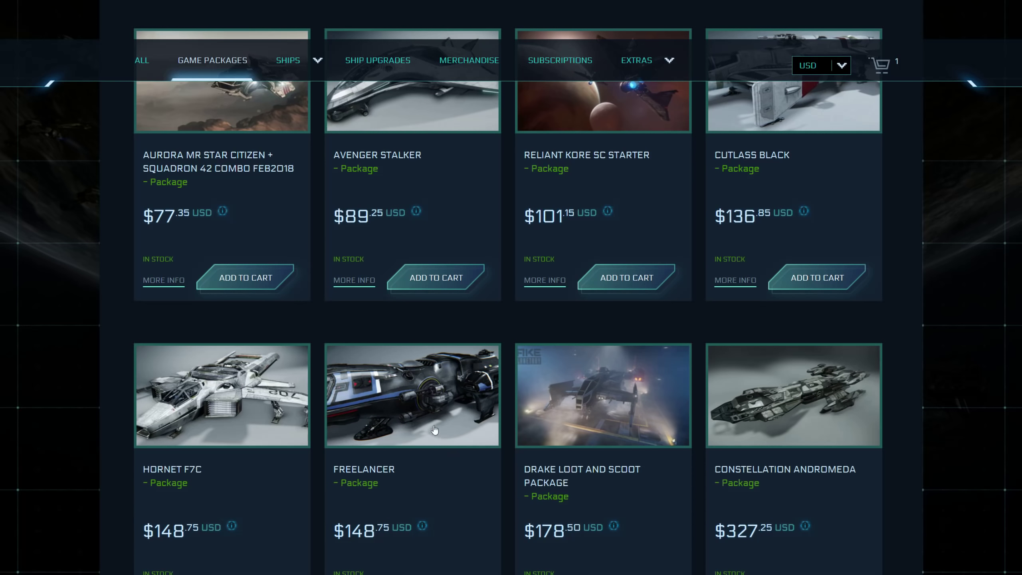
scroll(417, 463, down, 4)
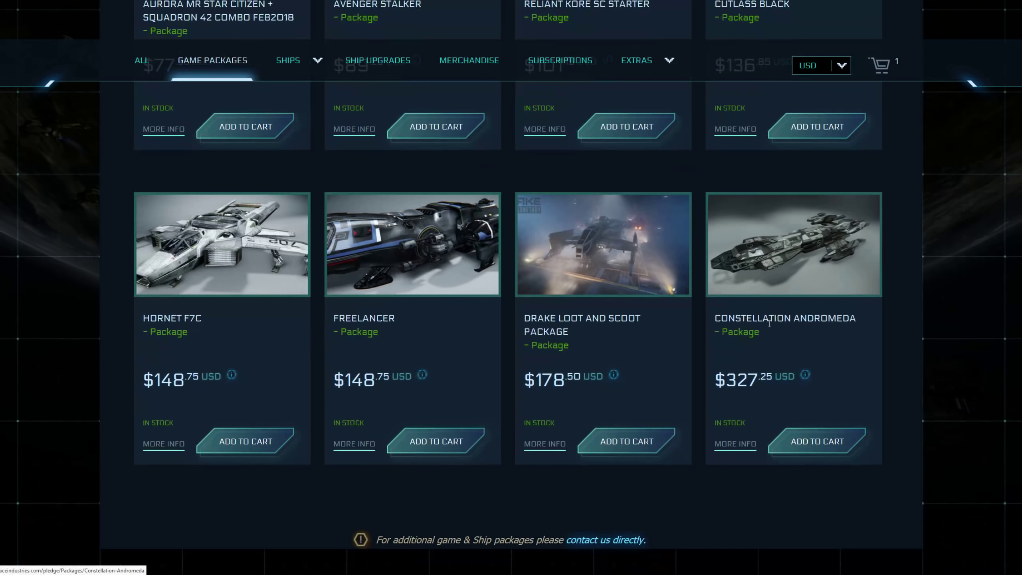
scroll(769, 323, down, 2)
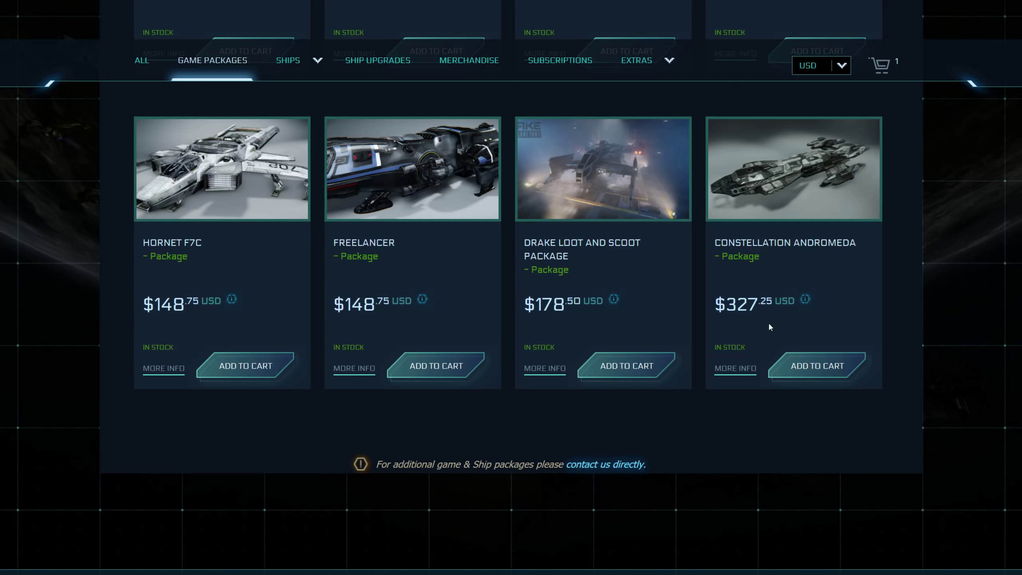
scroll(572, 260, up, 4)
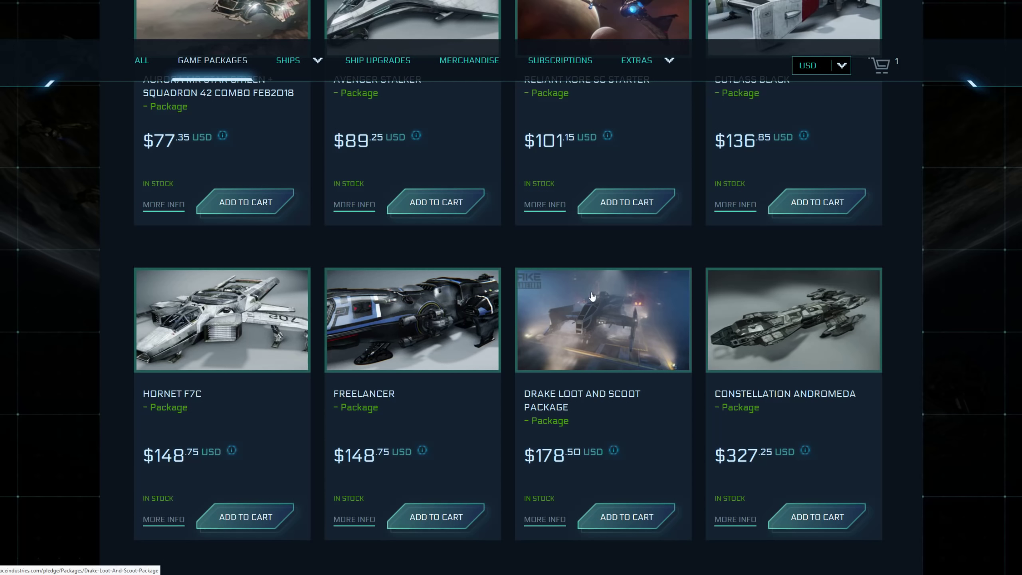
scroll(595, 310, up, 4)
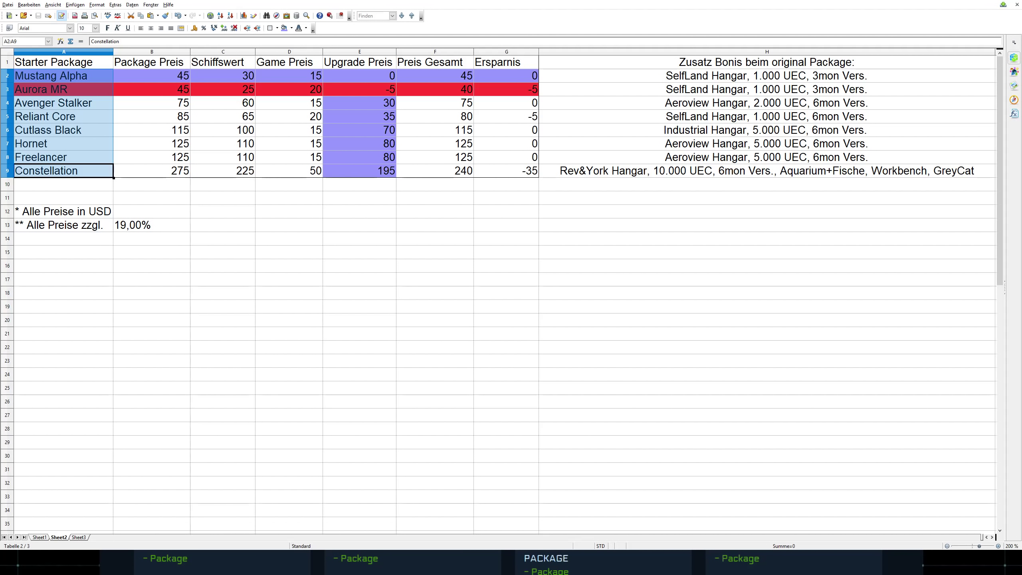
- Return to the price comparison spreadsheet and highlight the Package Preis column for all packages (B1:B9)
click(356, 292)
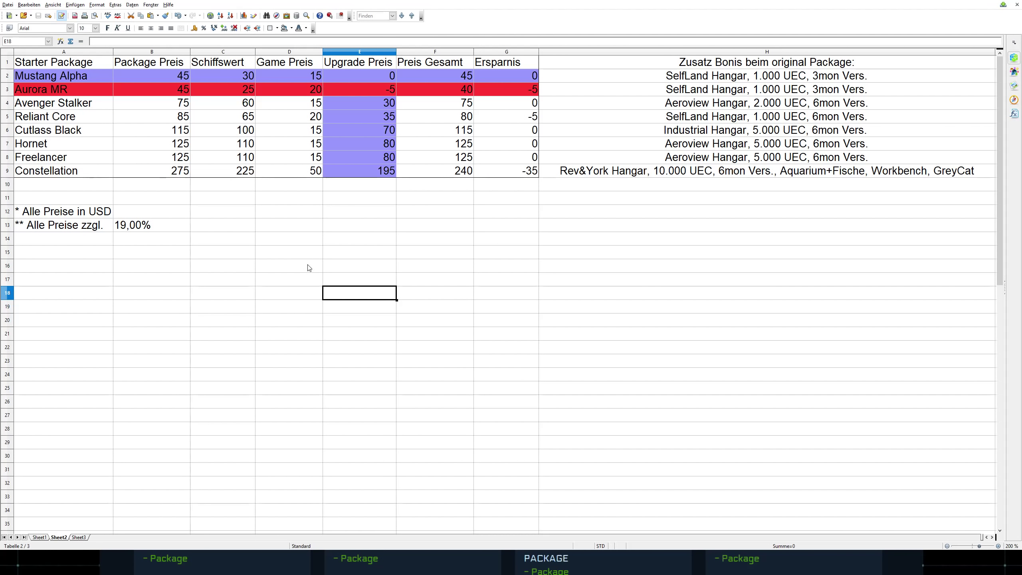
click(283, 225)
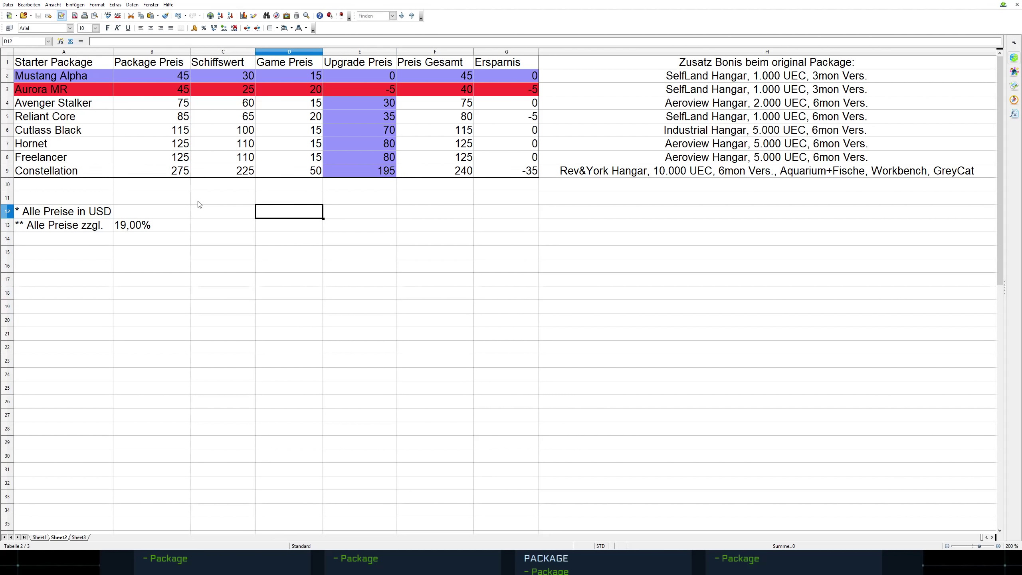
click(85, 188)
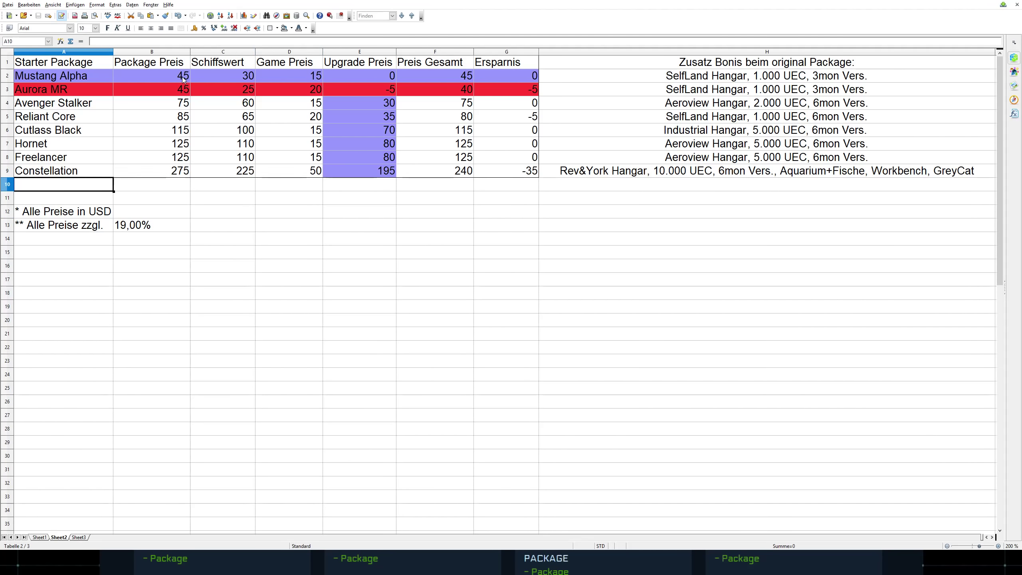
click(169, 75)
drag(169, 63, 168, 172)
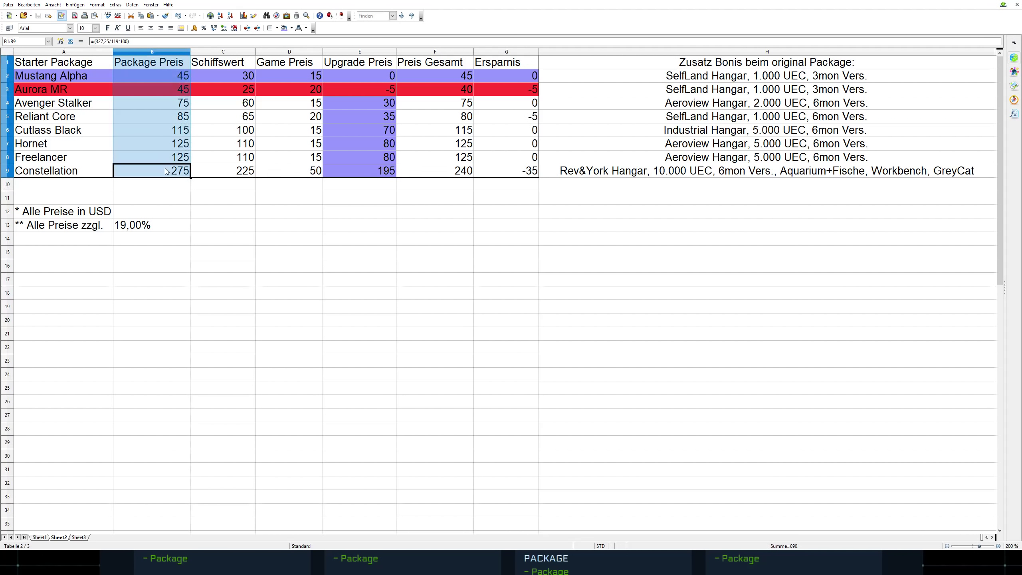
- Highlight the Schiffswert, Game Preis and Upgrade Preis columns one after another, each from row 1 to row 9
drag(215, 64, 224, 168)
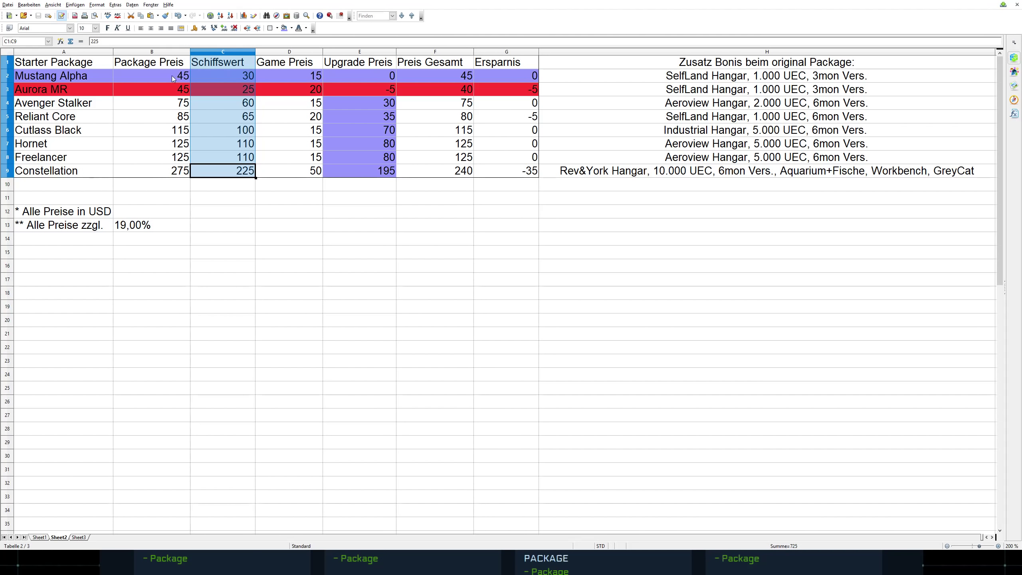
drag(283, 65, 285, 170)
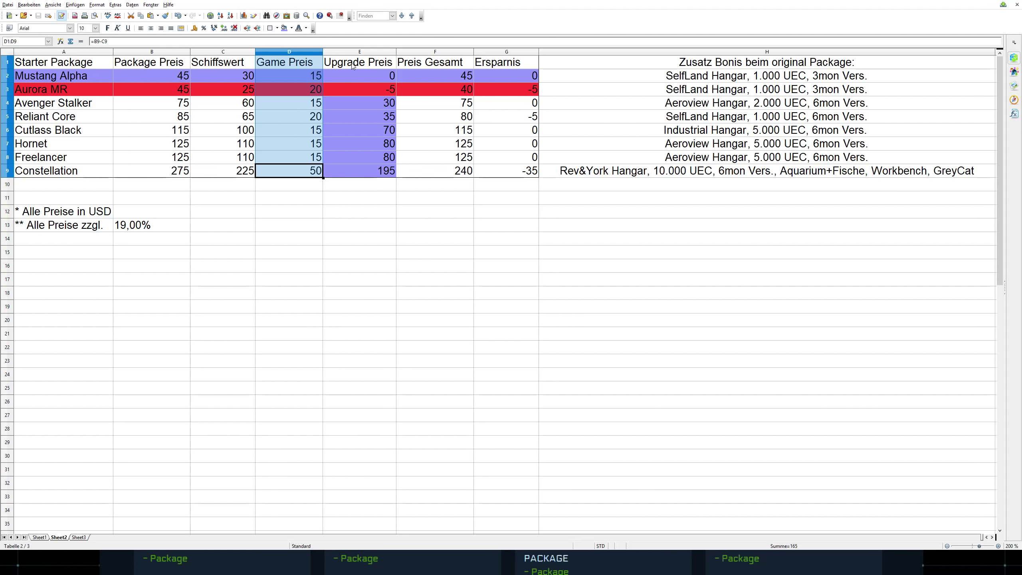
drag(353, 66, 357, 179)
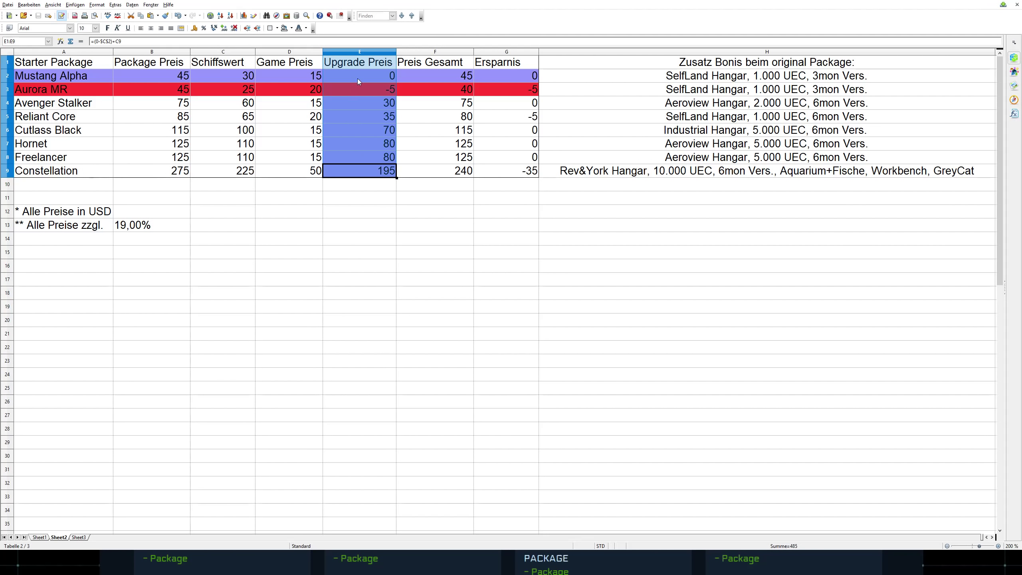
- Highlight the Preis Gesamt values in F2:F9, then the Reliant Core row and its Ersparnis cell
click(68, 78)
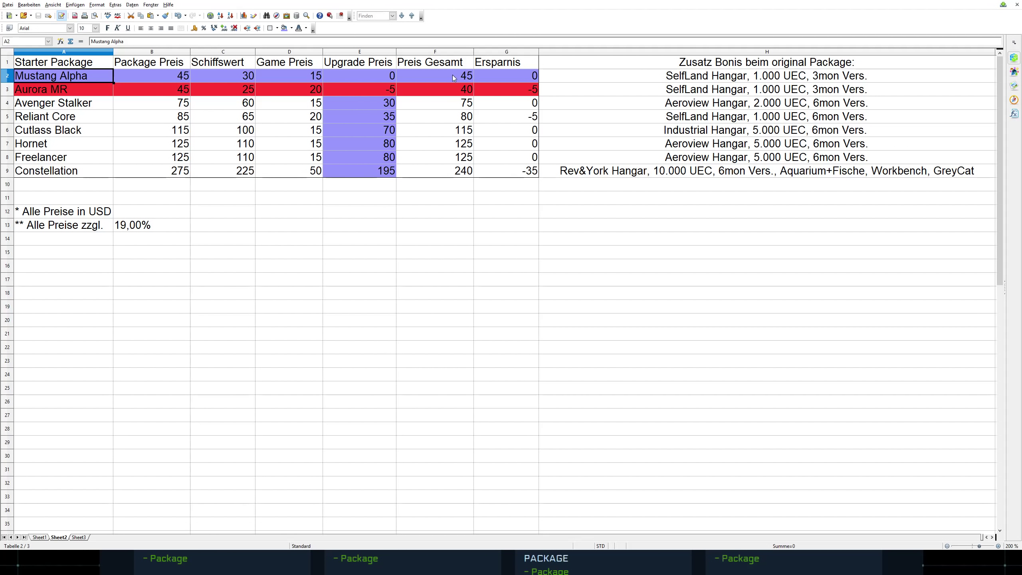
drag(453, 76, 442, 169)
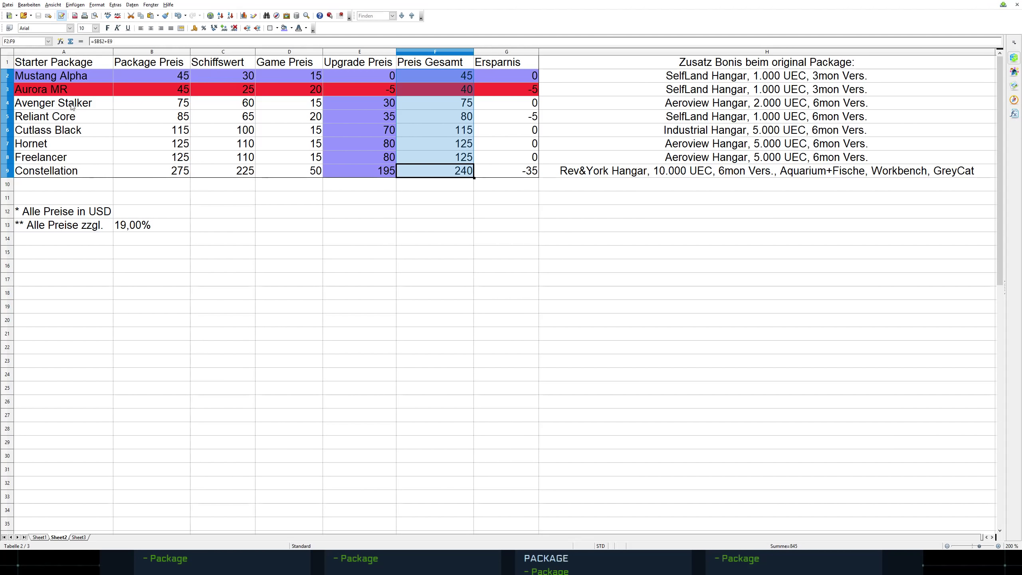
click(8, 117)
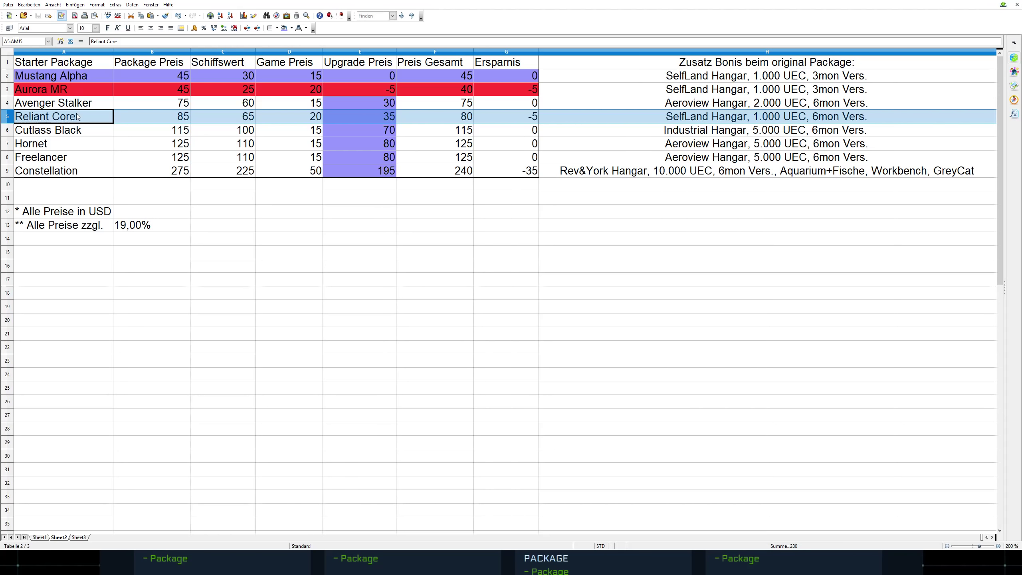
click(488, 119)
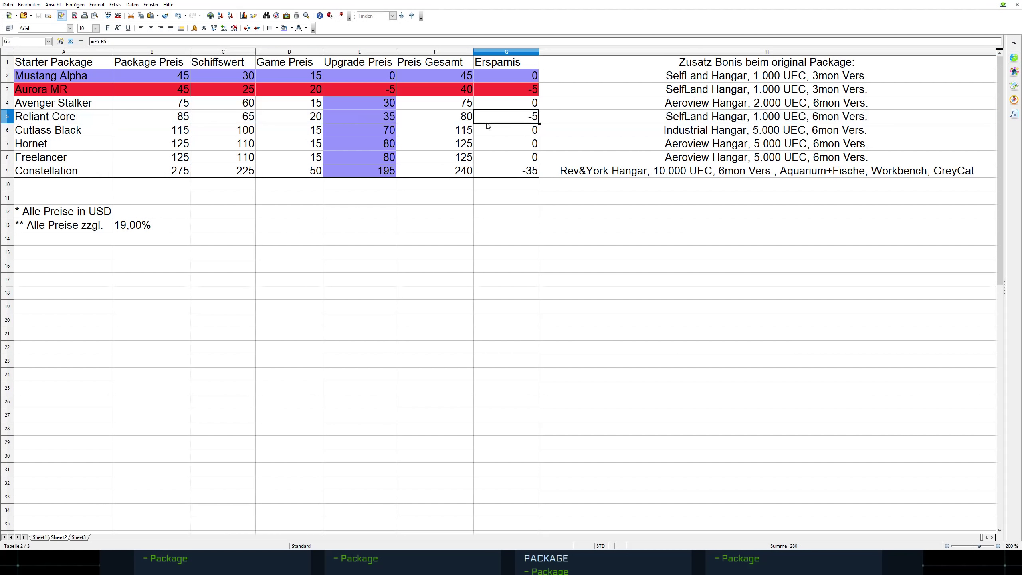
- Highlight the Ersparnis column (G1:G9), then the entire Mustang Alpha row
drag(502, 64, 520, 169)
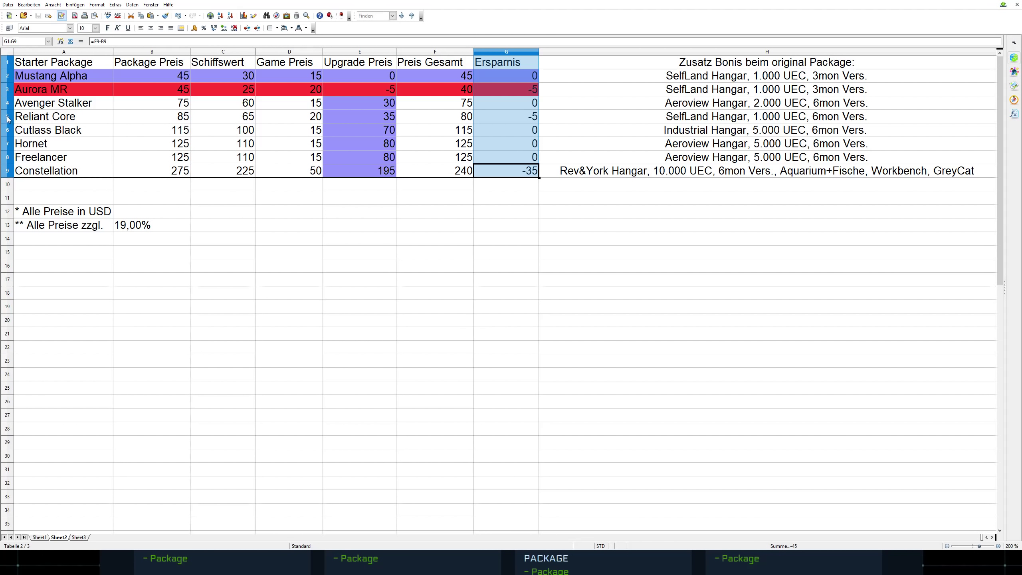
click(8, 77)
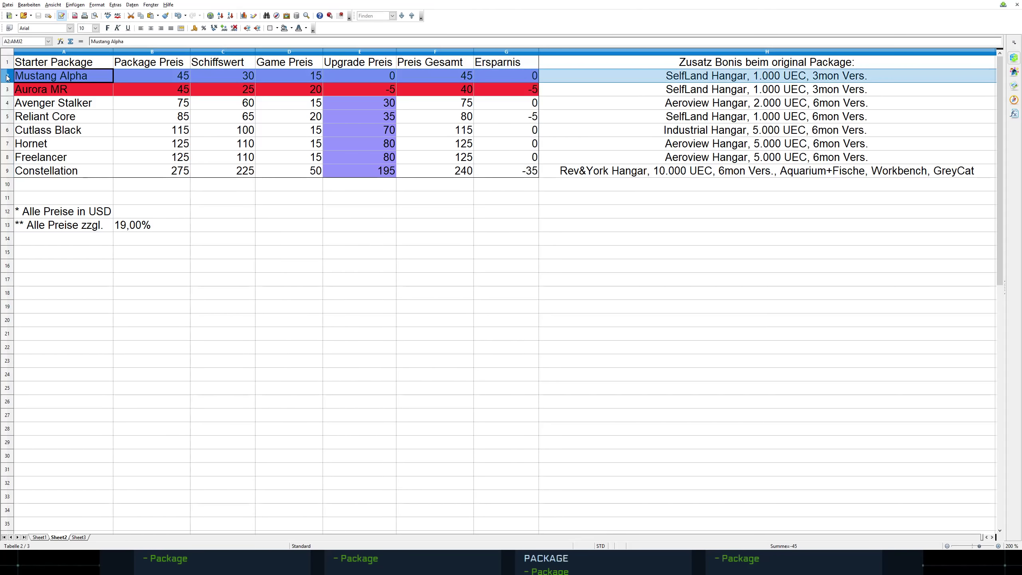